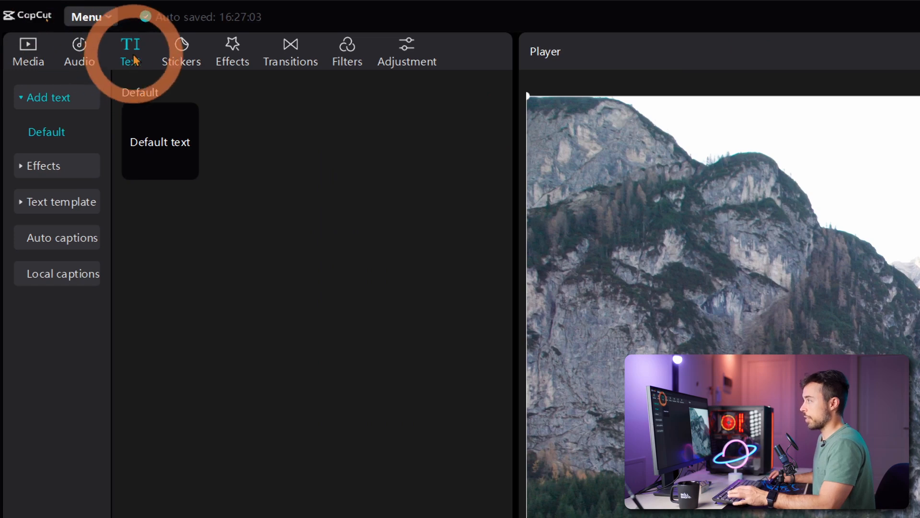
Look through the trending text effects and the trending text templates
{"action": "mouse_move", "coordinate": [178, 158]}
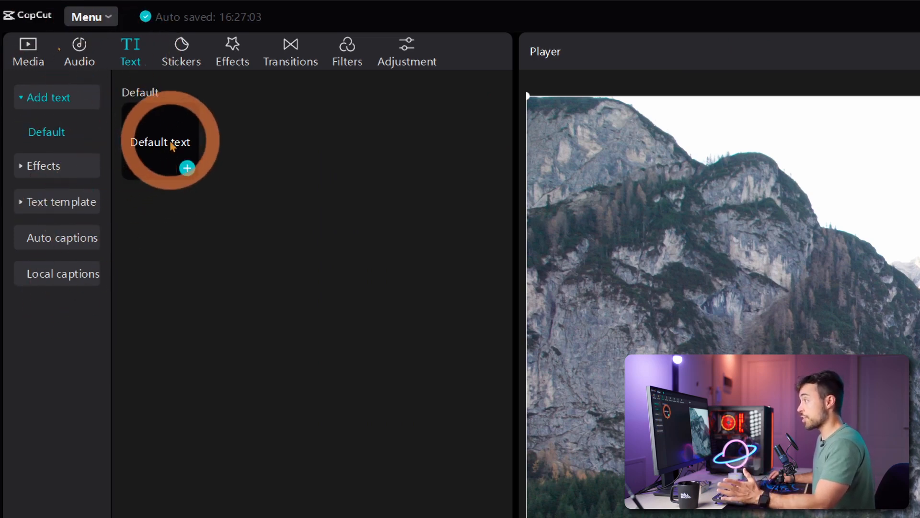
{"action": "left_click", "coordinate": [22, 164]}
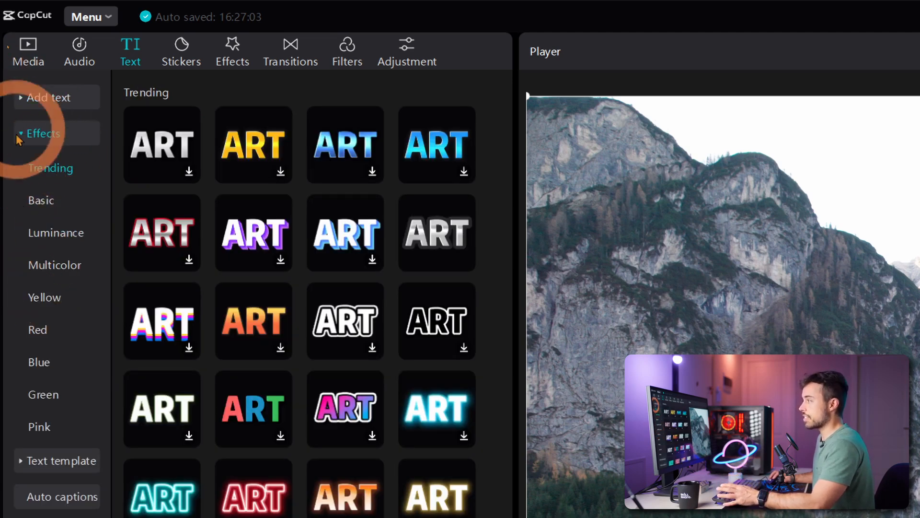
{"action": "left_click", "coordinate": [29, 134]}
{"action": "left_click", "coordinate": [29, 177]}
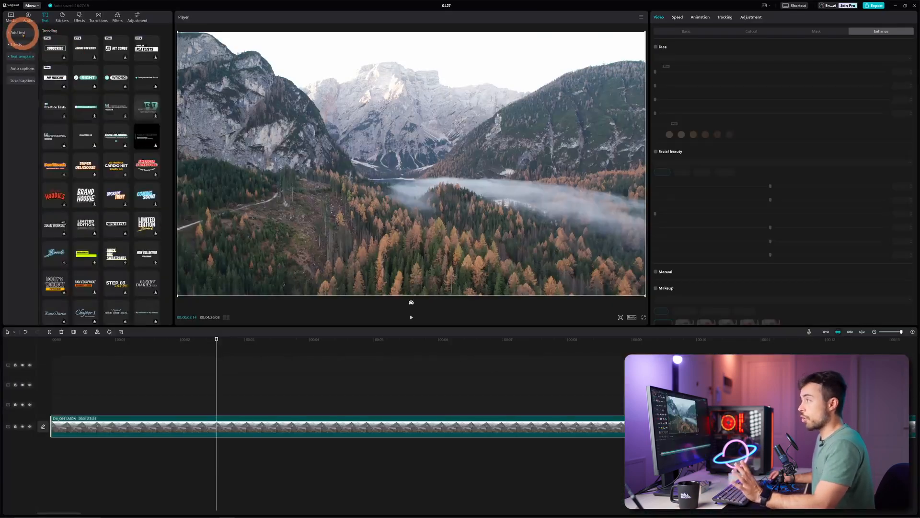
Add a default text clip over the mountain footage and move the playhead to about 3 seconds, within that clip
{"action": "left_click", "coordinate": [48, 97]}
{"action": "left_click", "coordinate": [45, 49]}
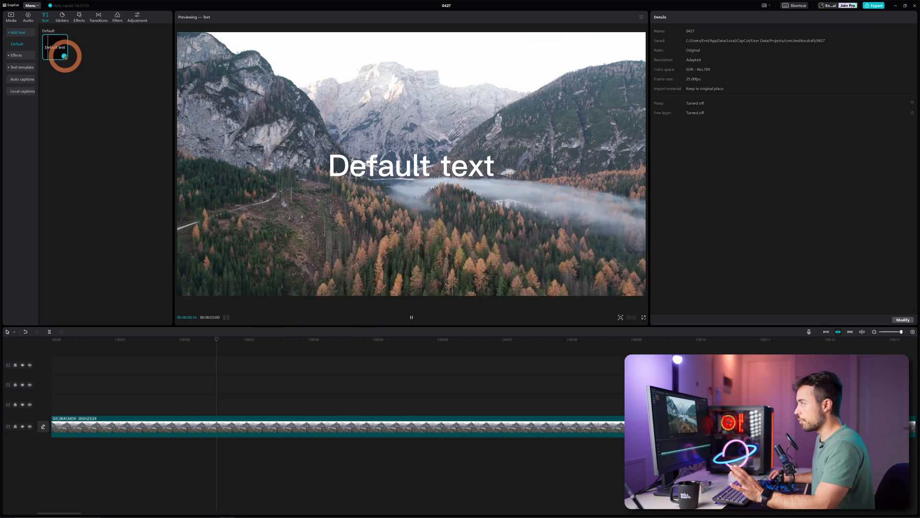
{"action": "left_click", "coordinate": [64, 56]}
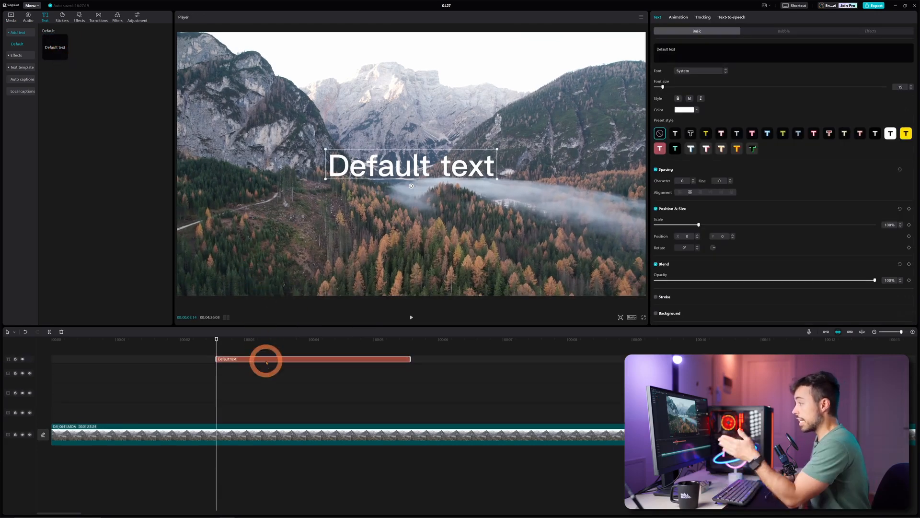
{"action": "left_click_drag", "start_coordinate": [226, 346], "coordinate": [284, 346]}
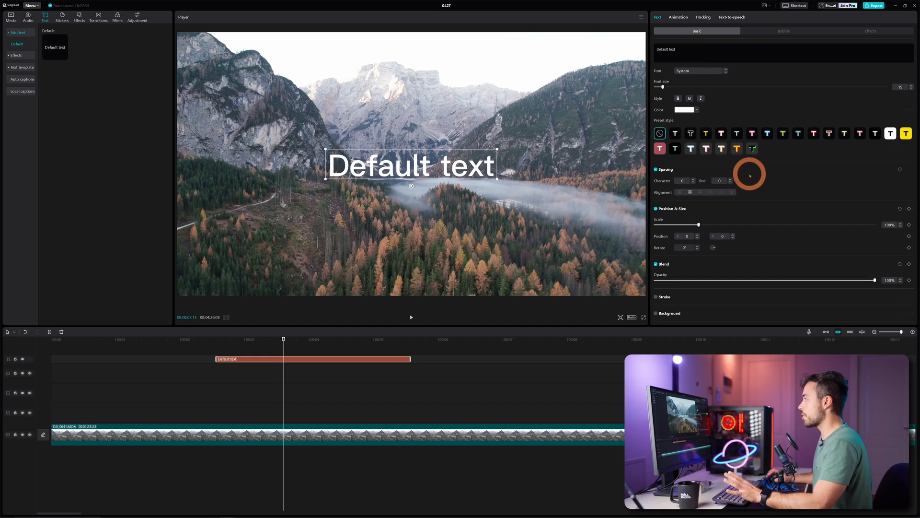
Replace the title's wording with "Capcut" and set its font to Ubuntu
{"action": "left_click", "coordinate": [660, 52]}
{"action": "key", "text": "ctrl+a"}
{"action": "key", "text": "BackSpace"}
{"action": "type", "text": "Capcut"}
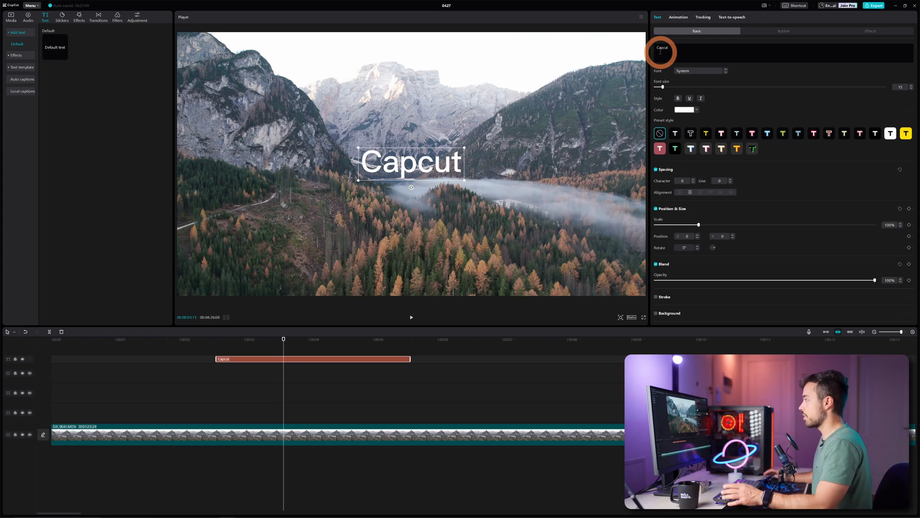
{"action": "left_click", "coordinate": [692, 72]}
{"action": "left_click", "coordinate": [703, 87]}
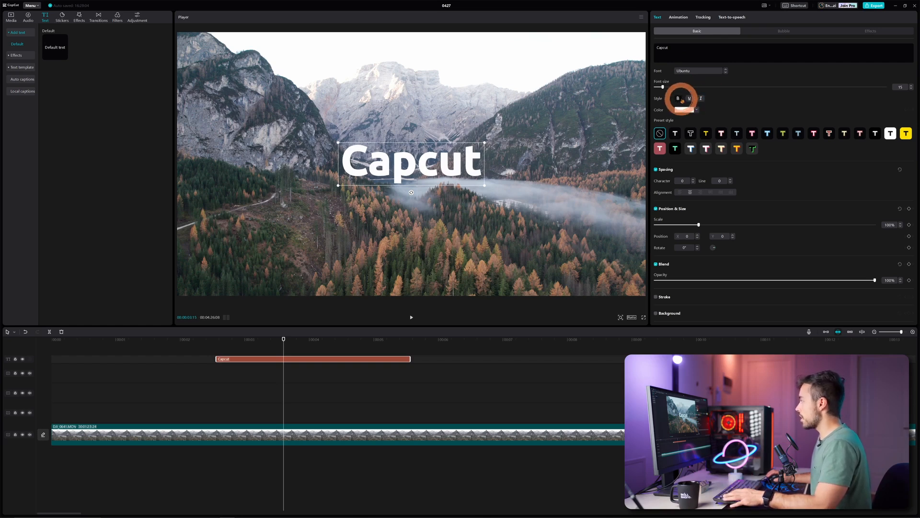
Try underline and italic on the Capcut title, and apply the yellow-orange preset style with the red shadow
{"action": "left_click", "coordinate": [690, 99]}
{"action": "left_click", "coordinate": [701, 98]}
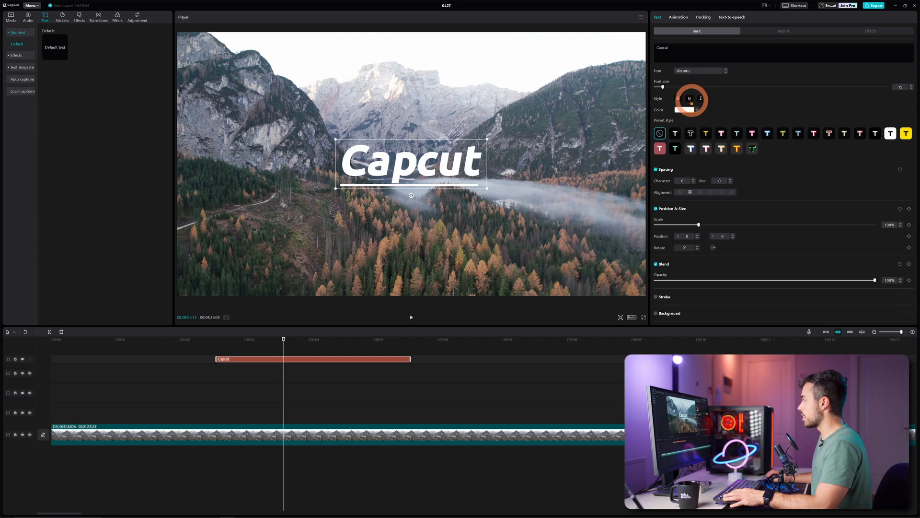
{"action": "left_click", "coordinate": [737, 149]}
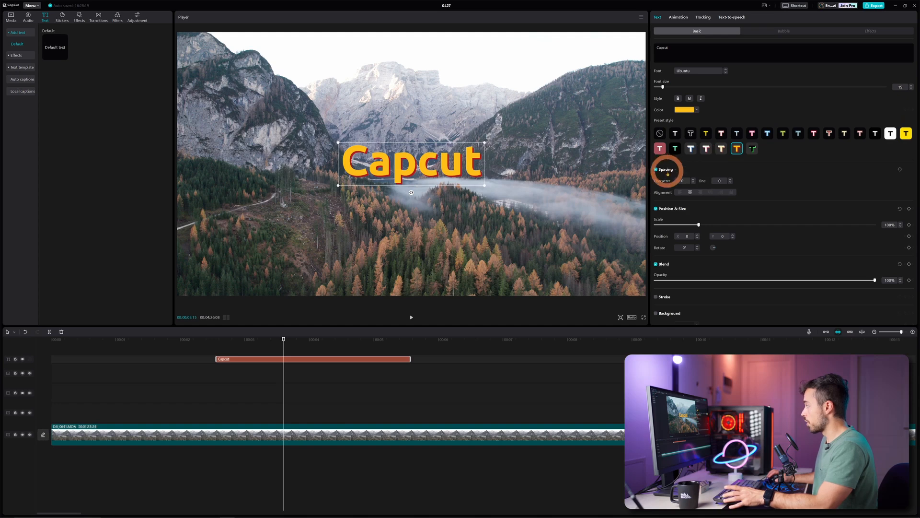
Try a much wider character spacing on the Capcut title and return it to 0
{"action": "left_click_drag", "start_coordinate": [684, 181], "coordinate": [694, 181]}
{"action": "left_click", "coordinate": [693, 183]}
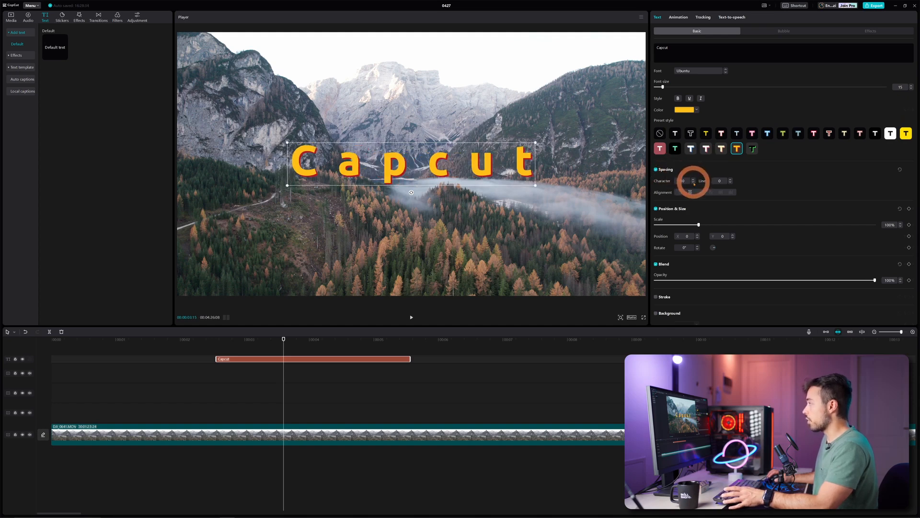
{"action": "left_click", "coordinate": [693, 182]}
{"action": "left_click", "coordinate": [693, 182]}
{"action": "left_click", "coordinate": [694, 183]}
{"action": "left_click", "coordinate": [693, 183]}
{"action": "left_click", "coordinate": [693, 182]}
{"action": "left_click", "coordinate": [693, 183]}
{"action": "left_click", "coordinate": [693, 182]}
Enlarge the Capcut title slightly, to about 103%, and give it a bright red stroke
{"action": "mouse_move", "coordinate": [700, 225]}
{"action": "left_mouse_down"}
{"action": "mouse_move", "coordinate": [733, 226]}
{"action": "mouse_move", "coordinate": [701, 225]}
{"action": "left_mouse_up"}
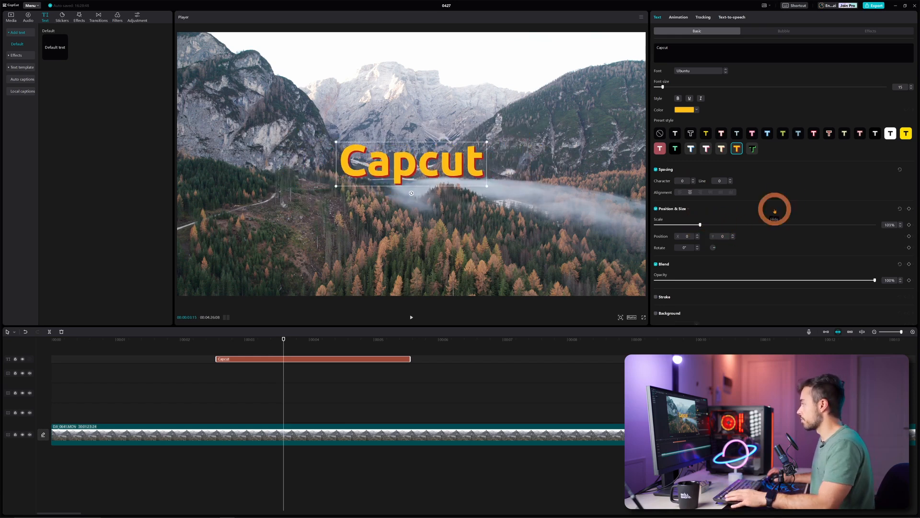
{"action": "scroll", "coordinate": [787, 195], "scroll_direction": "down", "scroll_amount": 4}
{"action": "left_click", "coordinate": [656, 124]}
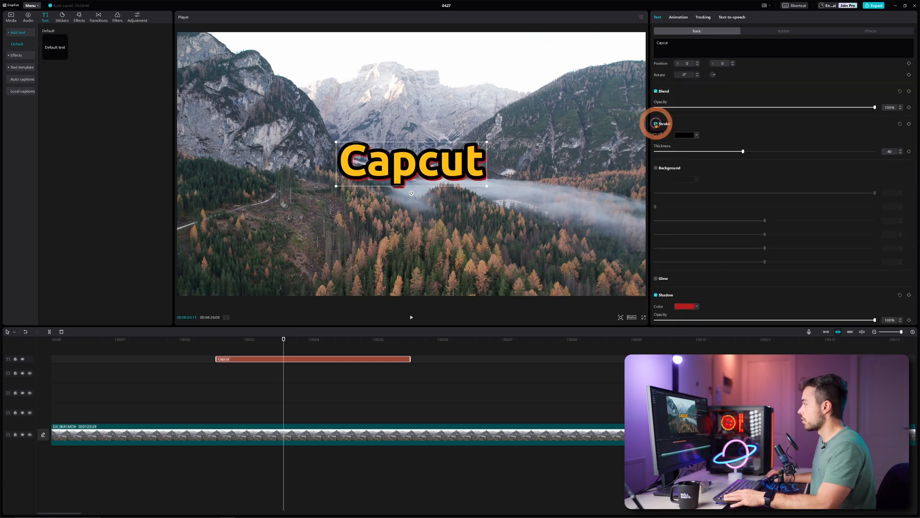
{"action": "left_click", "coordinate": [684, 135]}
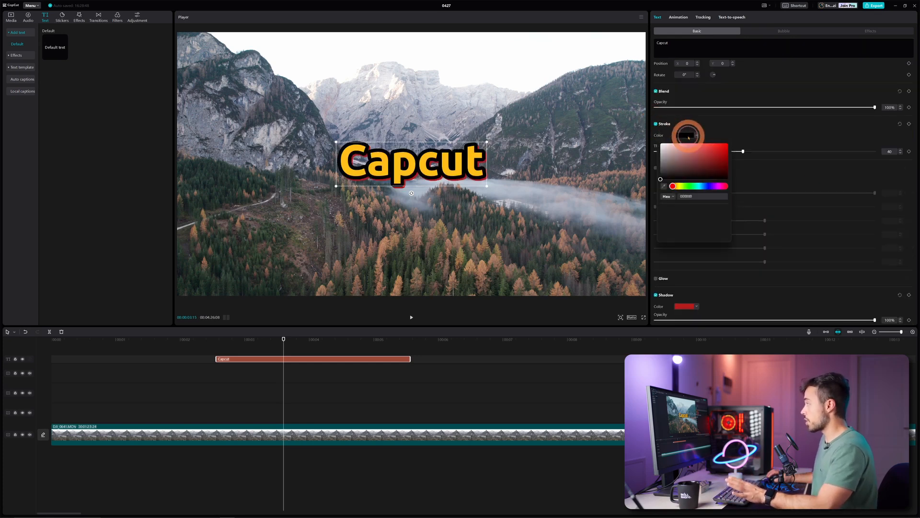
{"action": "left_click", "coordinate": [727, 146]}
Try a black background behind the Capcut title, remove it, and turn on a red glow
{"action": "left_click", "coordinate": [656, 141]}
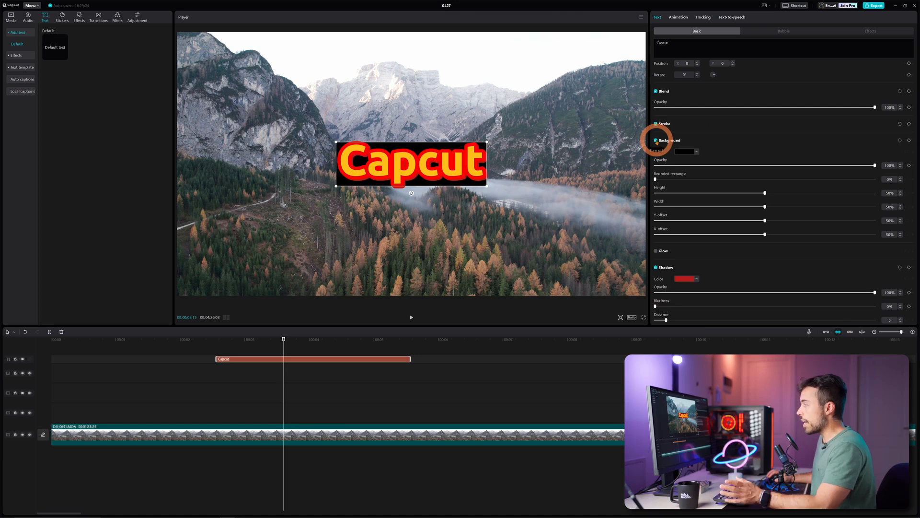
{"action": "left_click", "coordinate": [657, 140]}
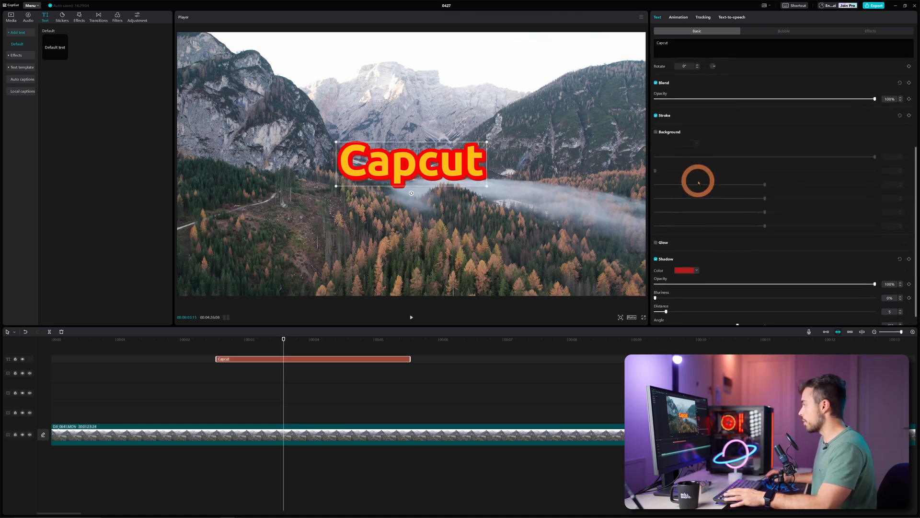
{"action": "left_click", "coordinate": [657, 250]}
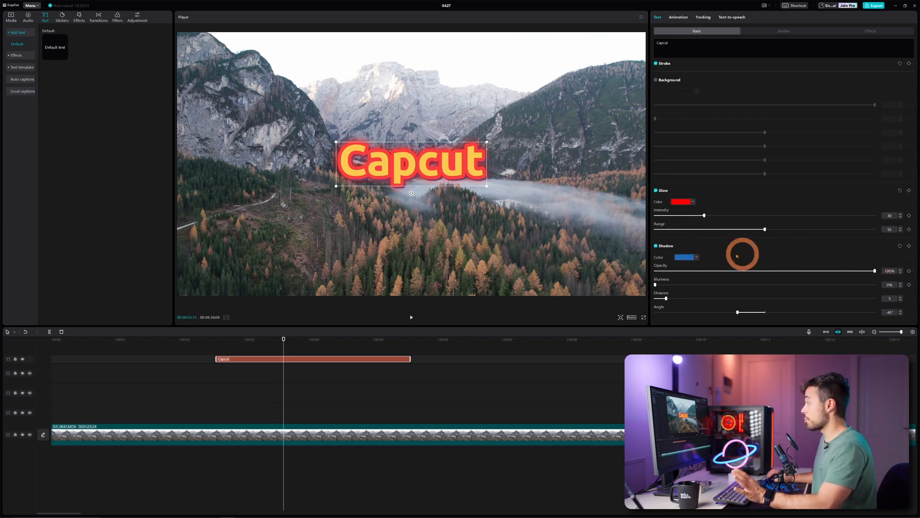
Give the Capcut title a blue shadow that is blurred and offset further from the letters
{"action": "left_click", "coordinate": [697, 258]}
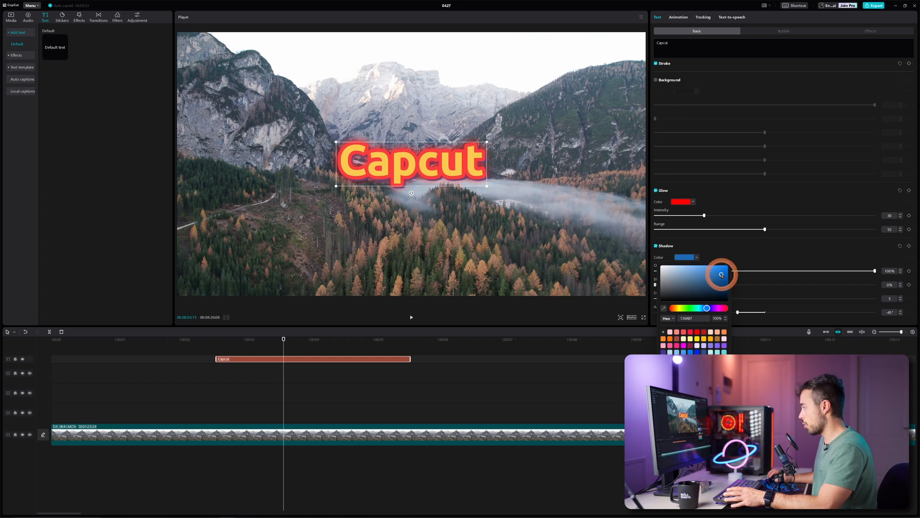
{"action": "left_click", "coordinate": [746, 254]}
{"action": "left_click_drag", "start_coordinate": [686, 298], "coordinate": [766, 294]}
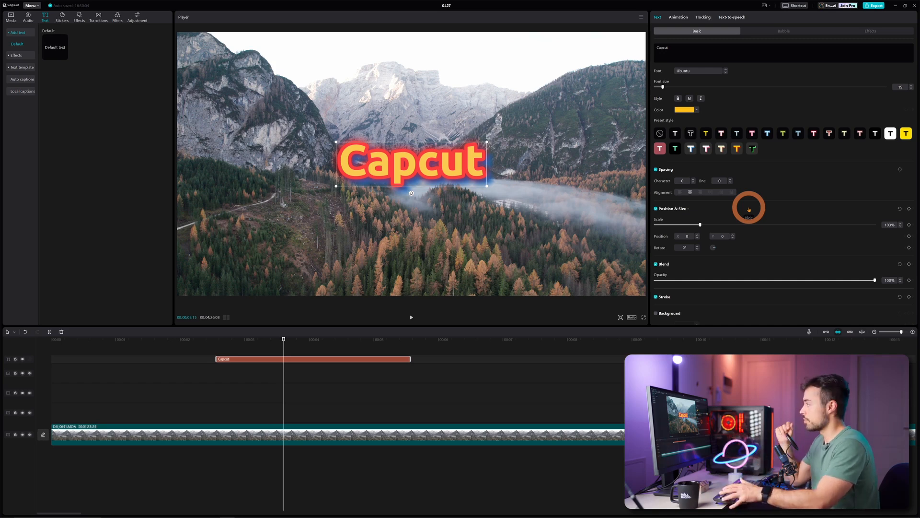
Try the white starburst bubble on the Capcut title and replace it with the yellow comic burst bubble
{"action": "left_click", "coordinate": [773, 32]}
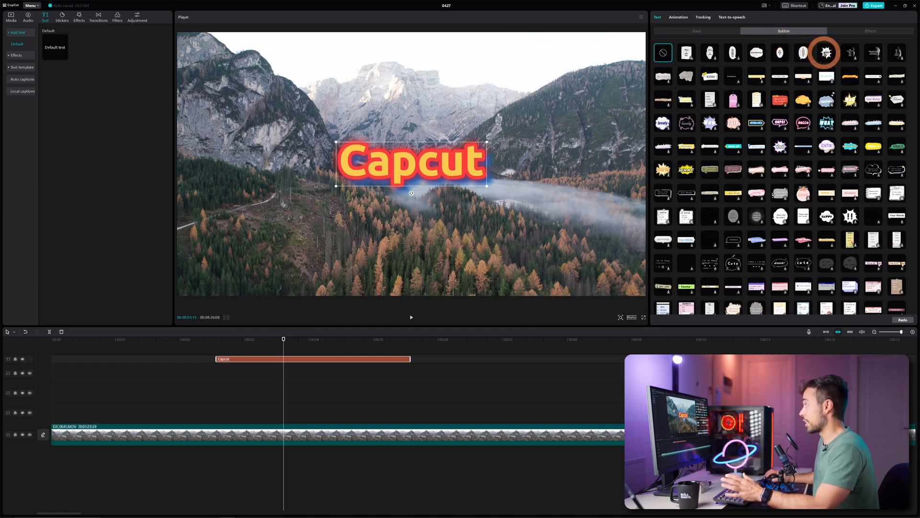
{"action": "left_click", "coordinate": [825, 53]}
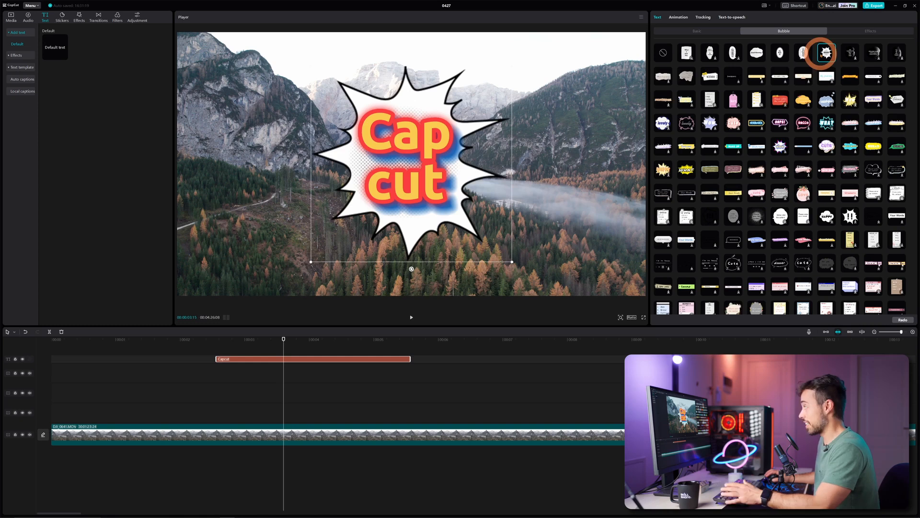
{"action": "left_click", "coordinate": [686, 170]}
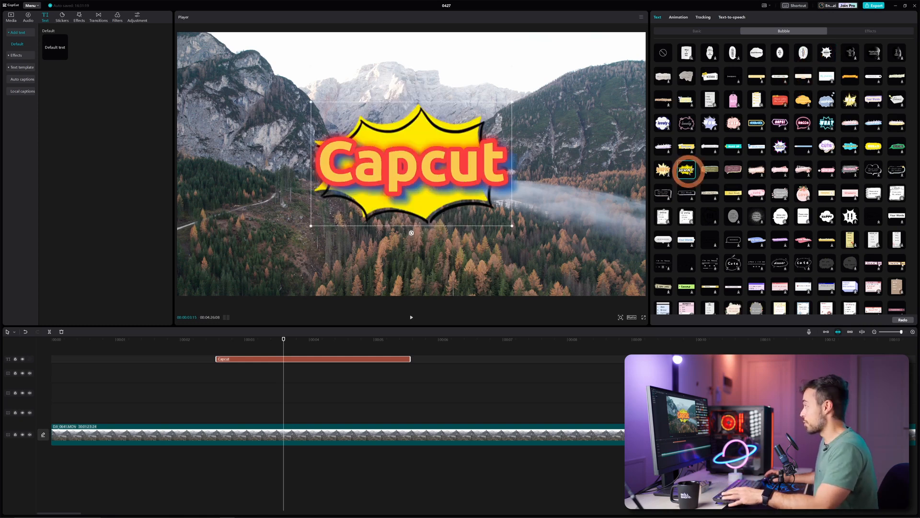
Try several text effects on the Capcut title, including white, silver and green ones, and apply the dark red textured effect
{"action": "left_click", "coordinate": [871, 31]}
{"action": "left_click", "coordinate": [710, 123]}
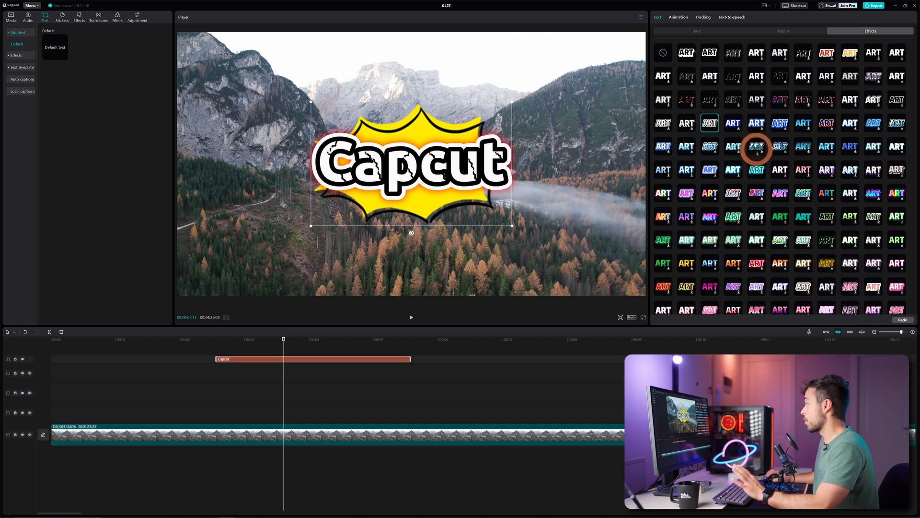
{"action": "left_click", "coordinate": [757, 169]}
{"action": "left_click", "coordinate": [780, 169]}
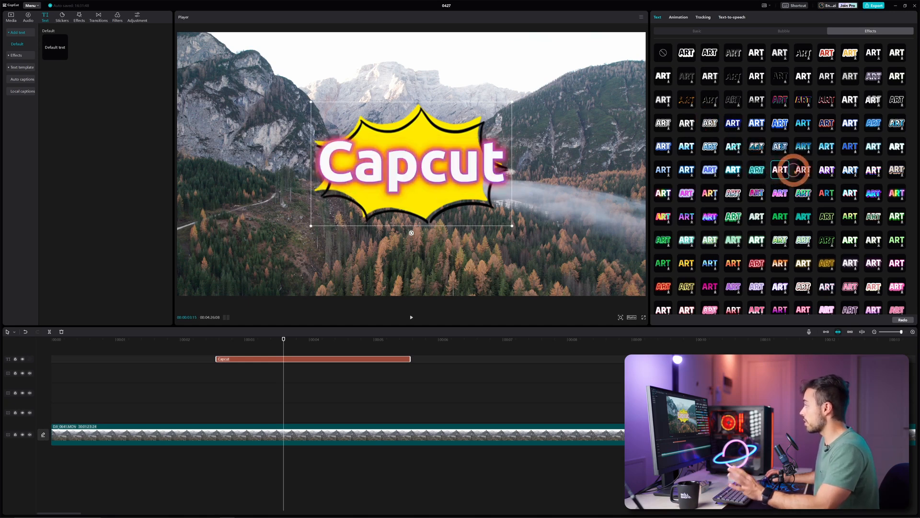
{"action": "left_click", "coordinate": [803, 170]}
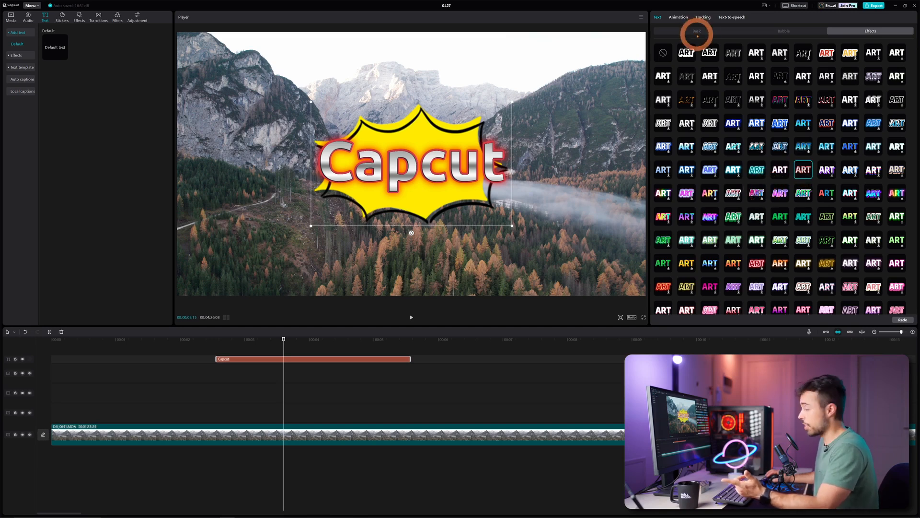
{"action": "left_click", "coordinate": [733, 216]}
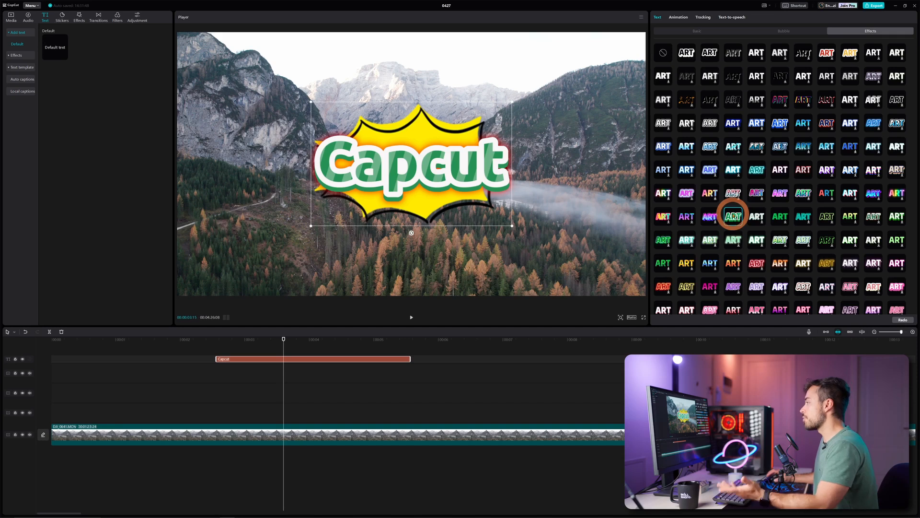
{"action": "left_click", "coordinate": [780, 240]}
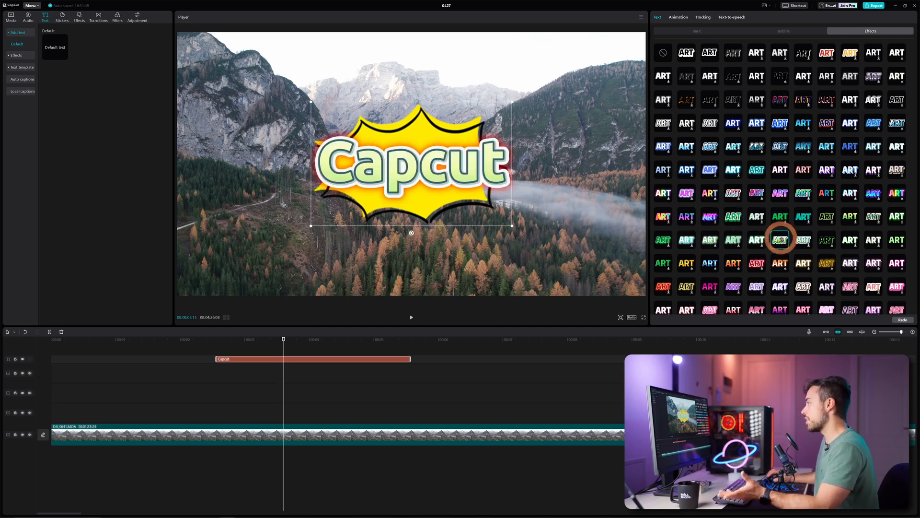
{"action": "scroll", "coordinate": [780, 238], "scroll_direction": "down", "scroll_amount": 5}
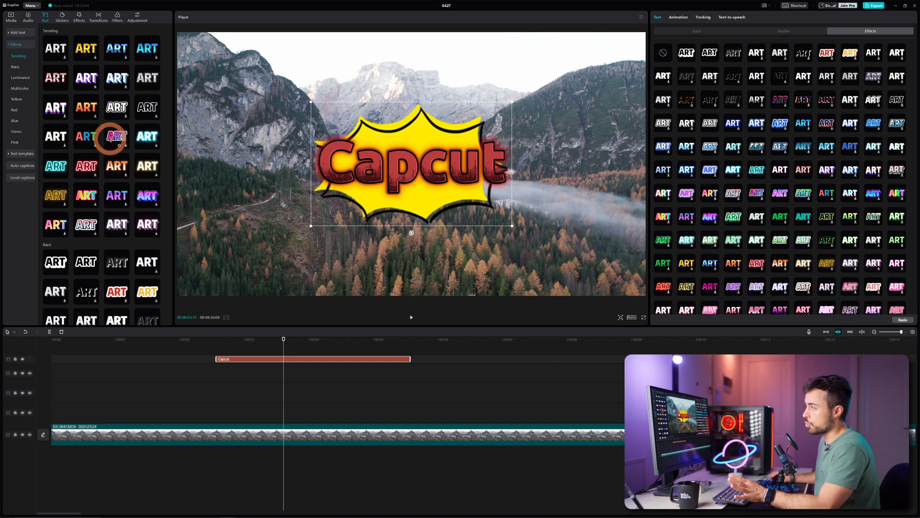
Add a second text clip with the pink-and-blue outlined Trending effect to the text track, to the right of the Capcut clip
{"action": "scroll", "coordinate": [111, 139], "scroll_direction": "down", "scroll_amount": 1}
{"action": "left_click", "coordinate": [123, 115]}
{"action": "left_click_drag", "start_coordinate": [125, 117], "coordinate": [492, 342]}
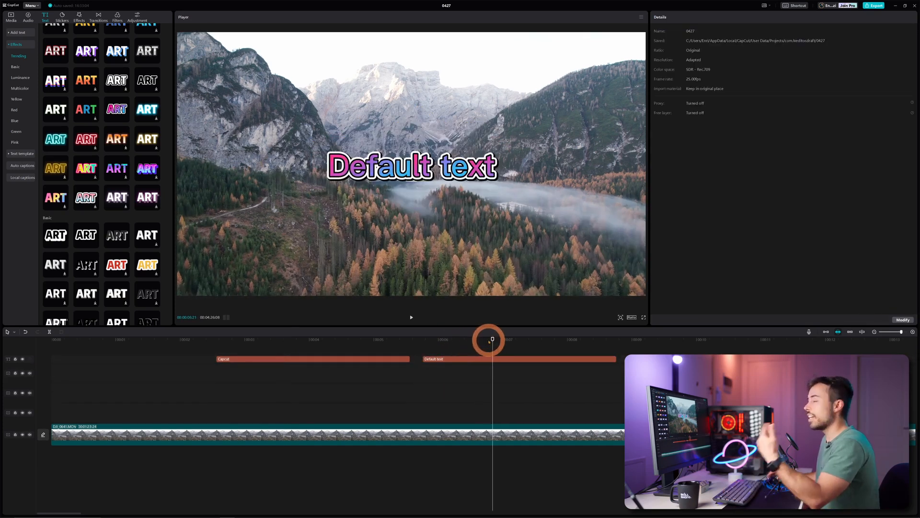
{"action": "left_click", "coordinate": [493, 359]}
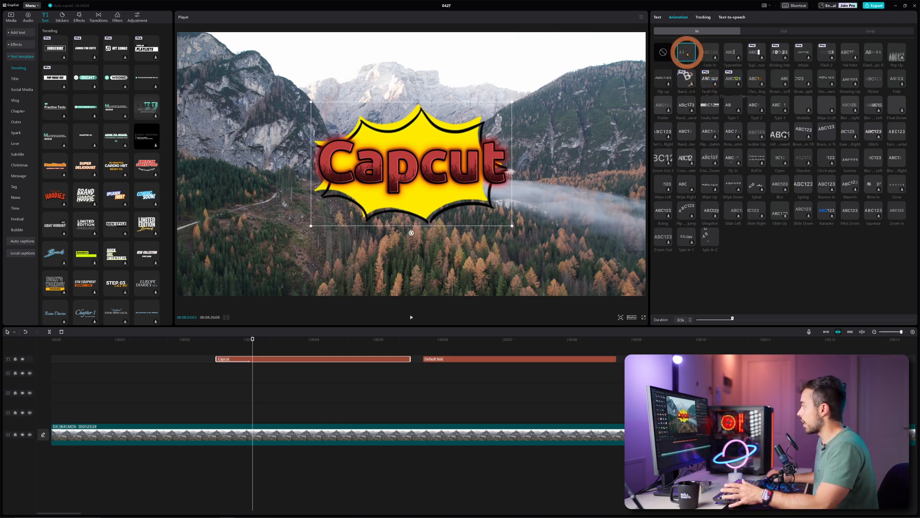
Apply the Flipping entrance animation and the Mini Zoom exit animation to the Capcut title, and play back its ending
{"action": "left_click", "coordinate": [687, 54]}
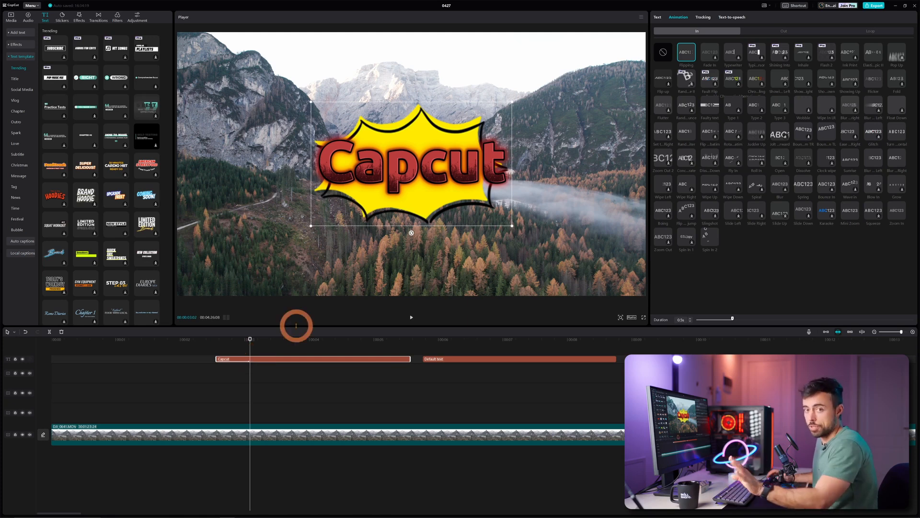
{"action": "left_click", "coordinate": [784, 31]}
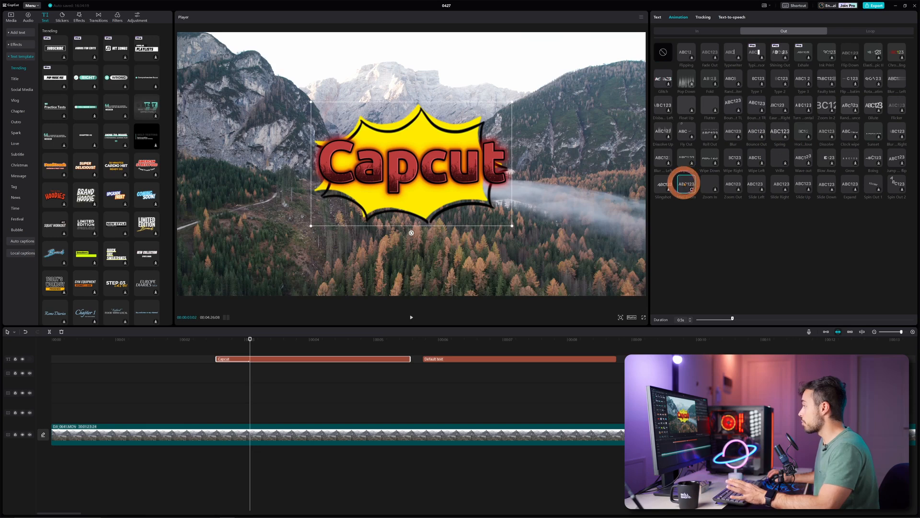
{"action": "left_click", "coordinate": [686, 184]}
{"action": "left_click", "coordinate": [374, 341]}
{"action": "key", "text": "space"}
{"action": "left_click", "coordinate": [372, 339]}
{"action": "key", "text": "space"}
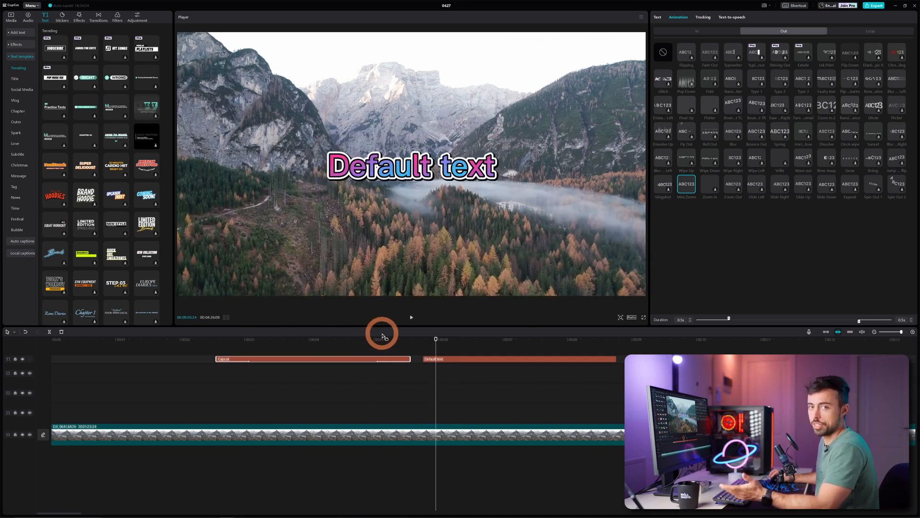
Add a looping animation to the Capcut title alongside its entrance and exit animations
{"action": "left_click", "coordinate": [871, 31]}
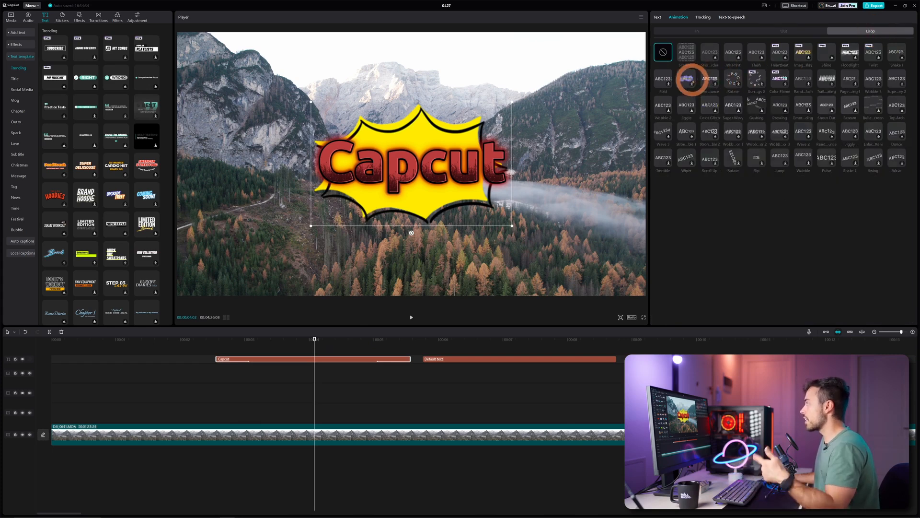
{"action": "left_click", "coordinate": [708, 78]}
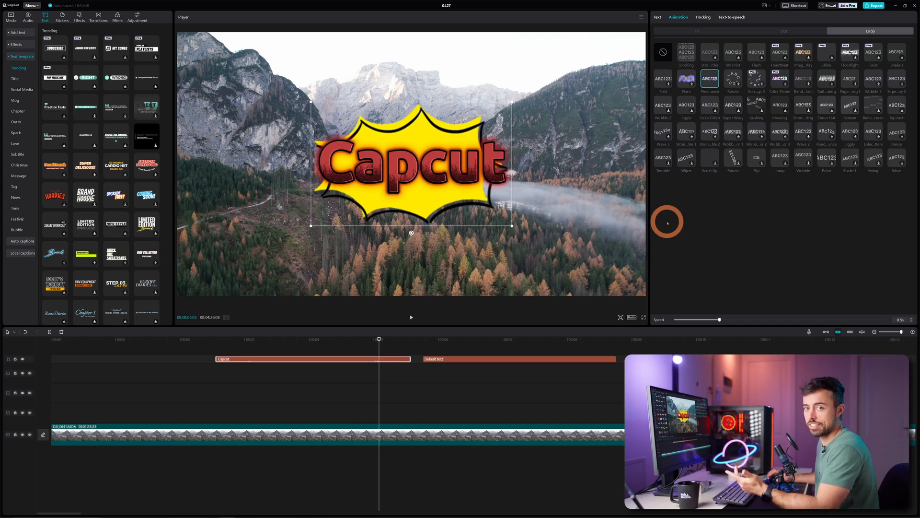
Play back the Capcut title from its start to preview its animations
{"action": "left_click", "coordinate": [213, 369]}
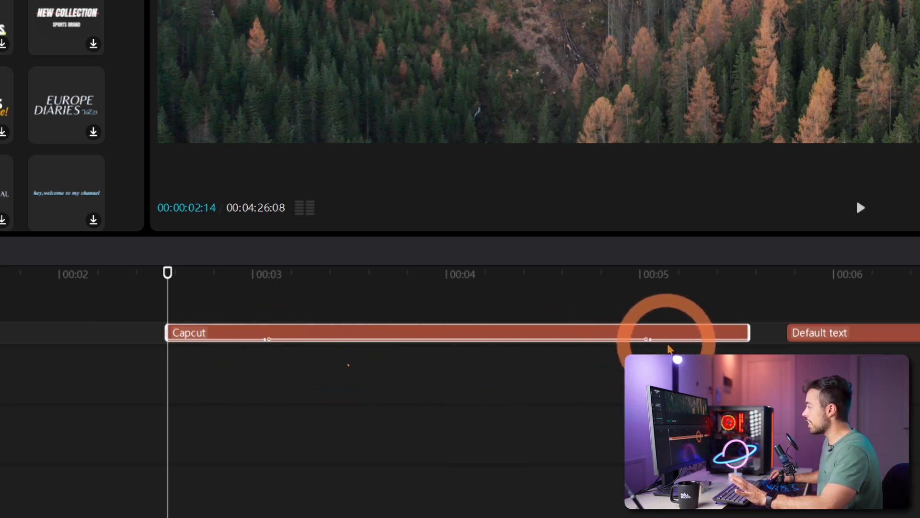
{"action": "key", "text": "space"}
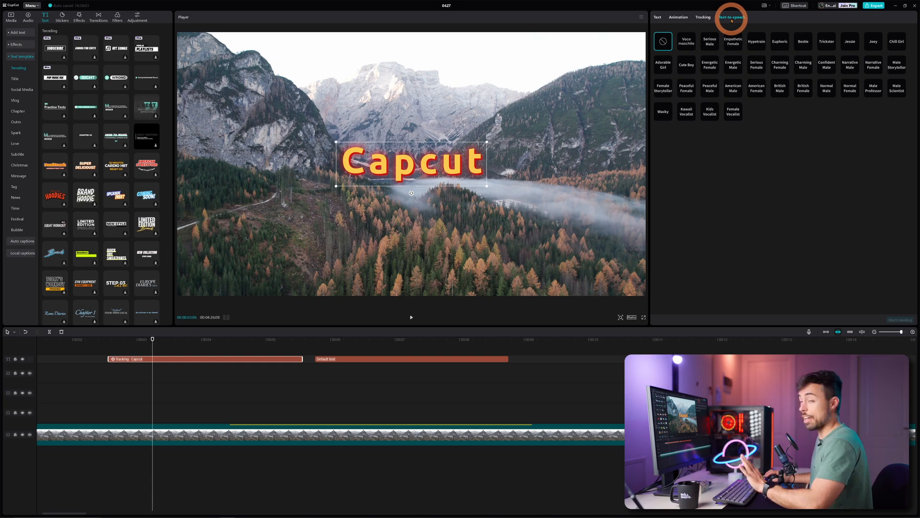
Extend the title's text to "Capcut is the best editing software" and set its font size to 7
{"action": "left_click", "coordinate": [658, 17]}
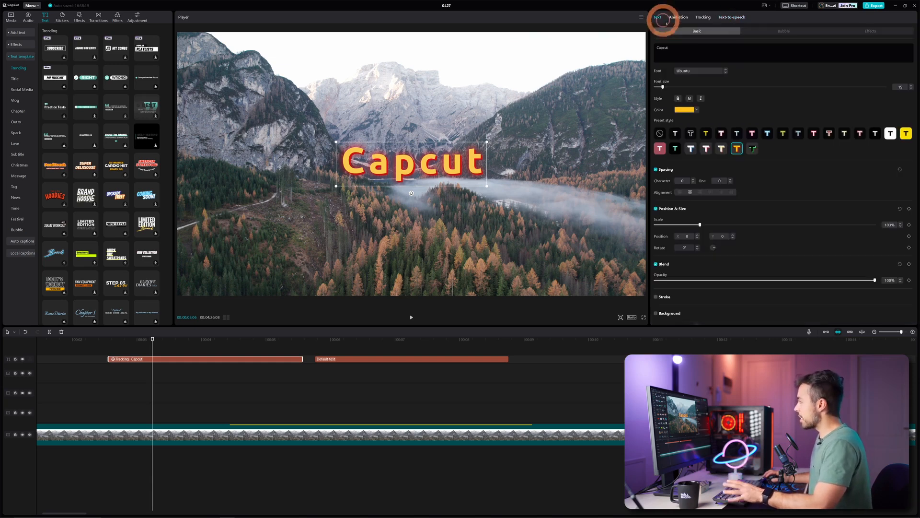
{"action": "type", "text": "is the best editing software"}
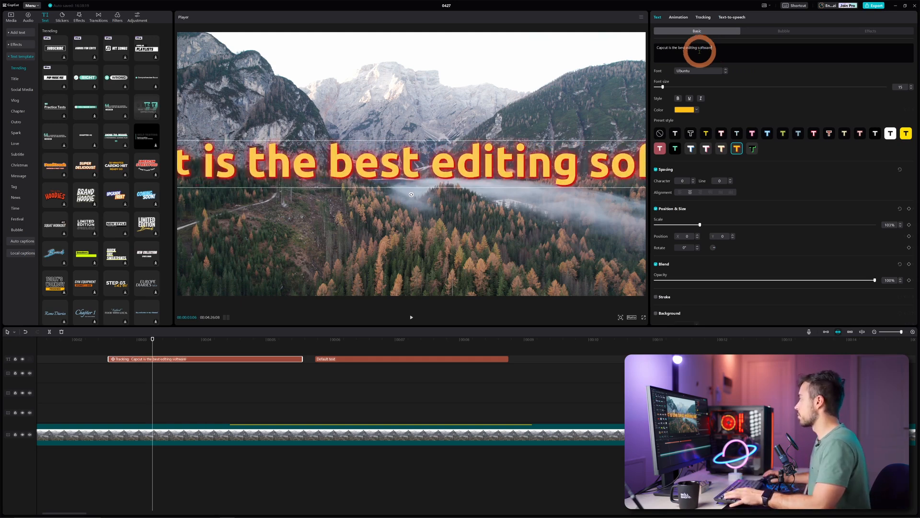
{"action": "left_click", "coordinate": [657, 87]}
Generate a text-to-speech reading of the title and play it back from the beginning of the text clip
{"action": "left_click", "coordinate": [732, 18]}
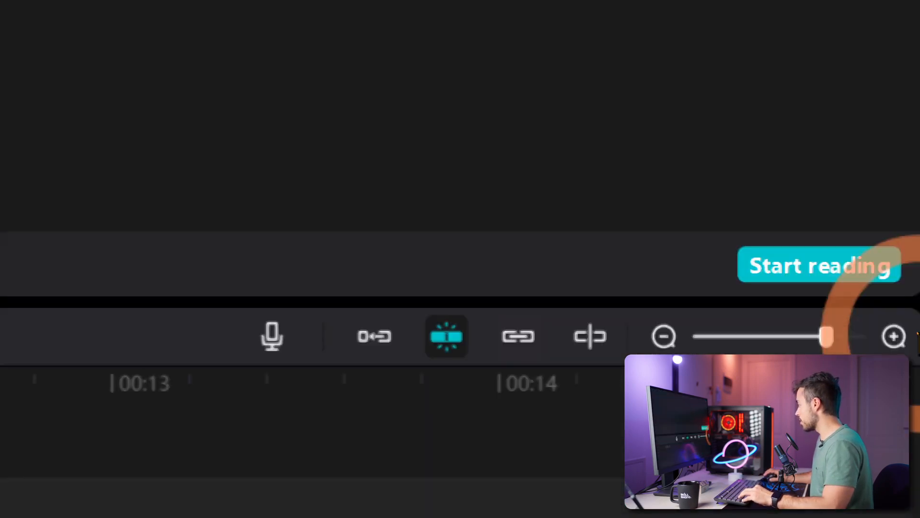
{"action": "left_click", "coordinate": [765, 286]}
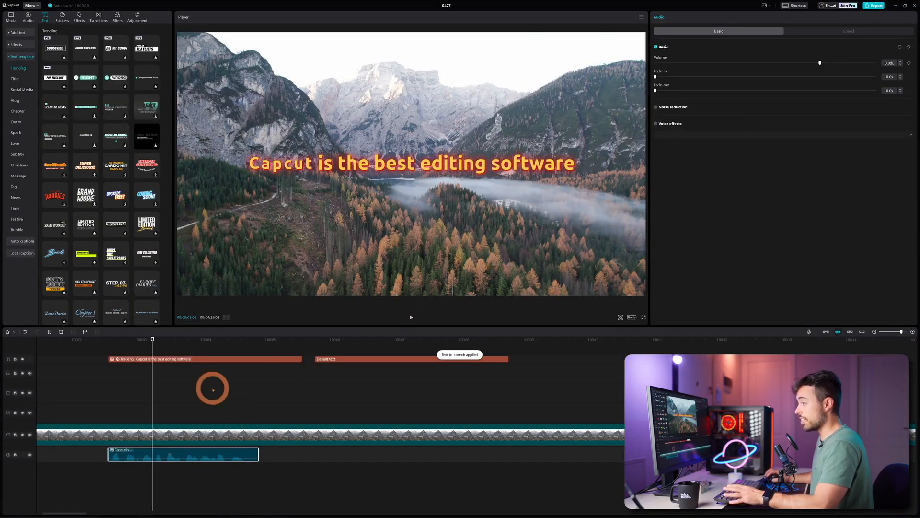
{"action": "left_click", "coordinate": [111, 340]}
{"action": "key", "text": "space"}
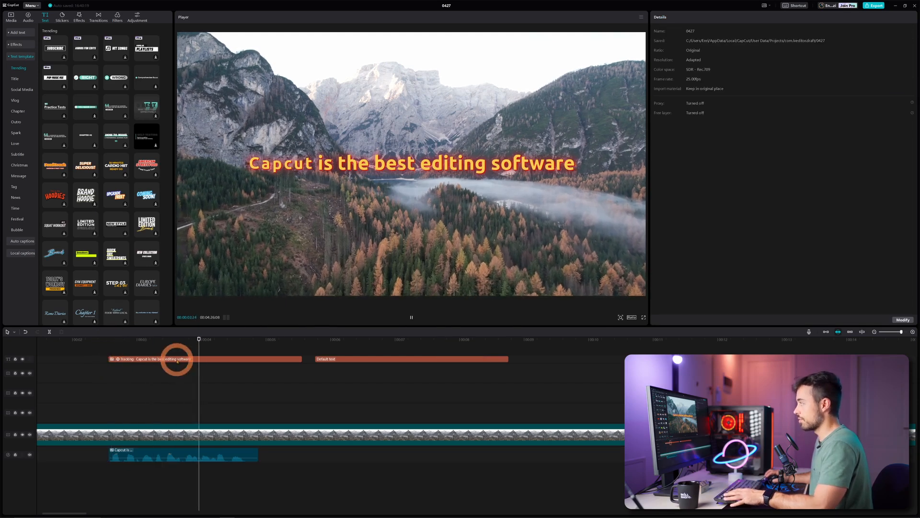
{"action": "key", "text": "space"}
{"action": "left_click", "coordinate": [211, 370]}
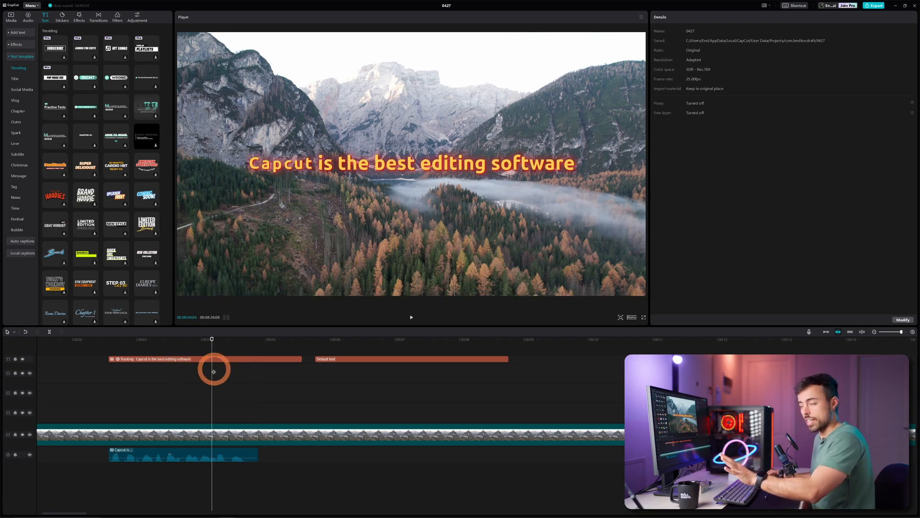
Delete the "Capcut is the best editing software" text clip, keeping its speech audio, and play the audio from its start
{"action": "left_click", "coordinate": [172, 359]}
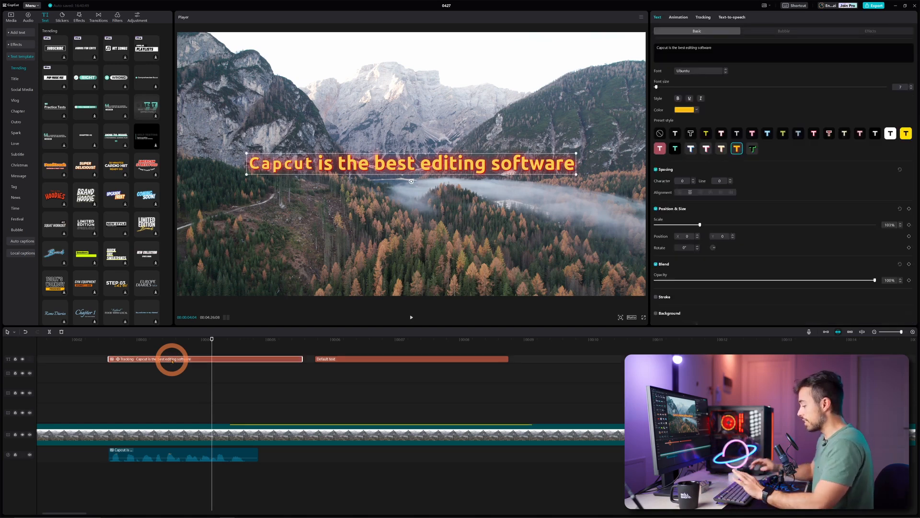
{"action": "key", "text": "Delete"}
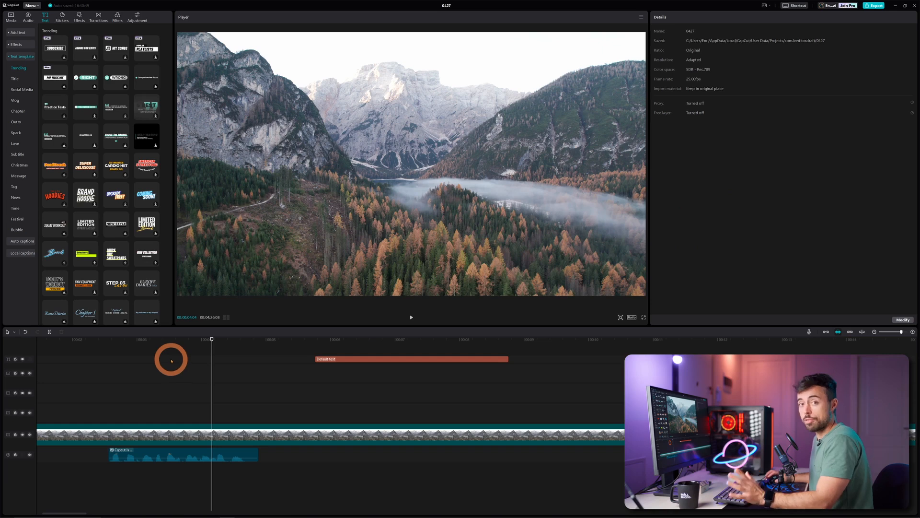
{"action": "left_click", "coordinate": [109, 345]}
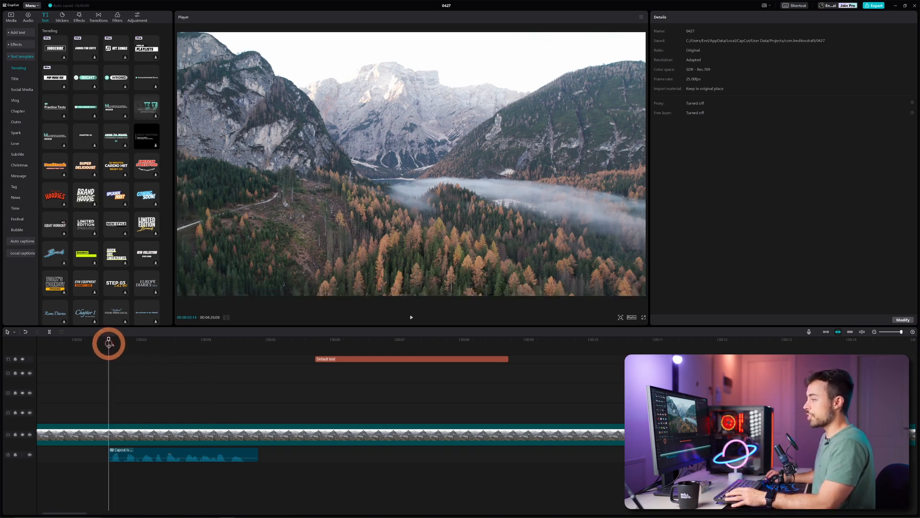
{"action": "key", "text": "space"}
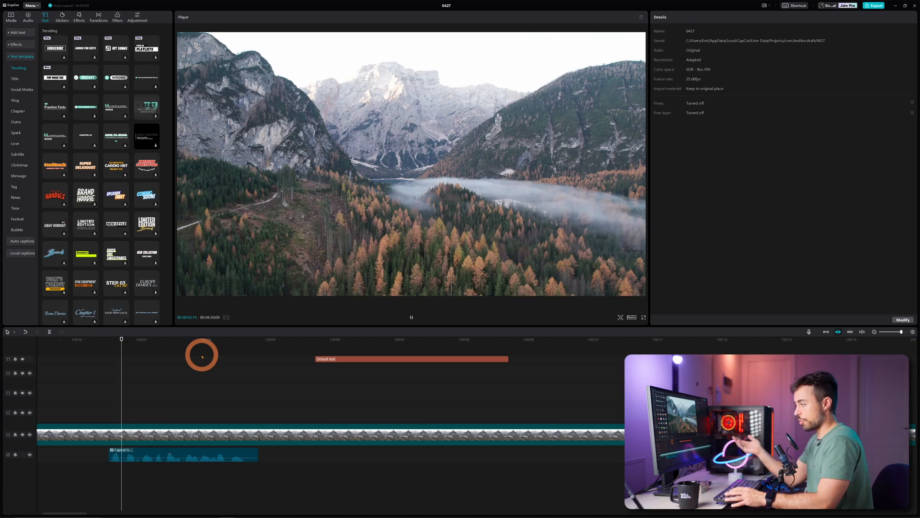
{"action": "key", "text": "space"}
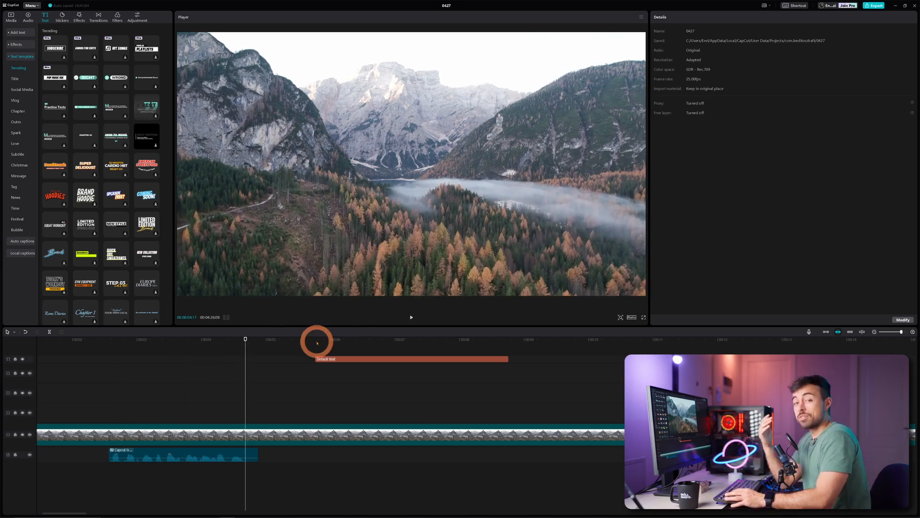